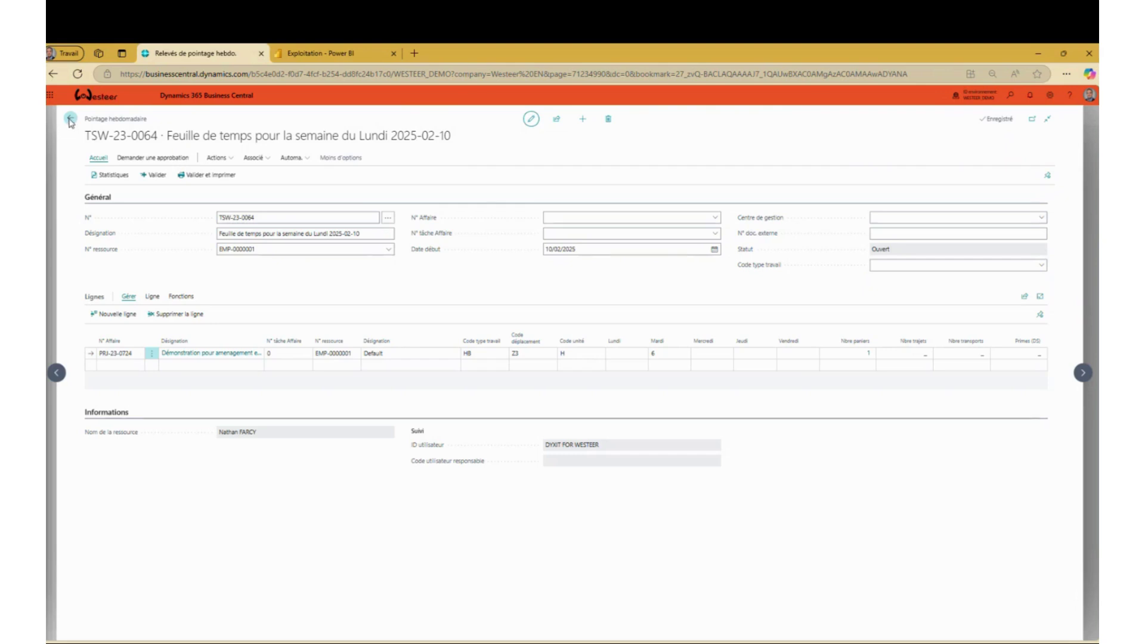
# - Leave the timesheet, its list, the sales contract, opportunity, contacts and customer card to return to the Clients list
pyautogui.click(69, 120)
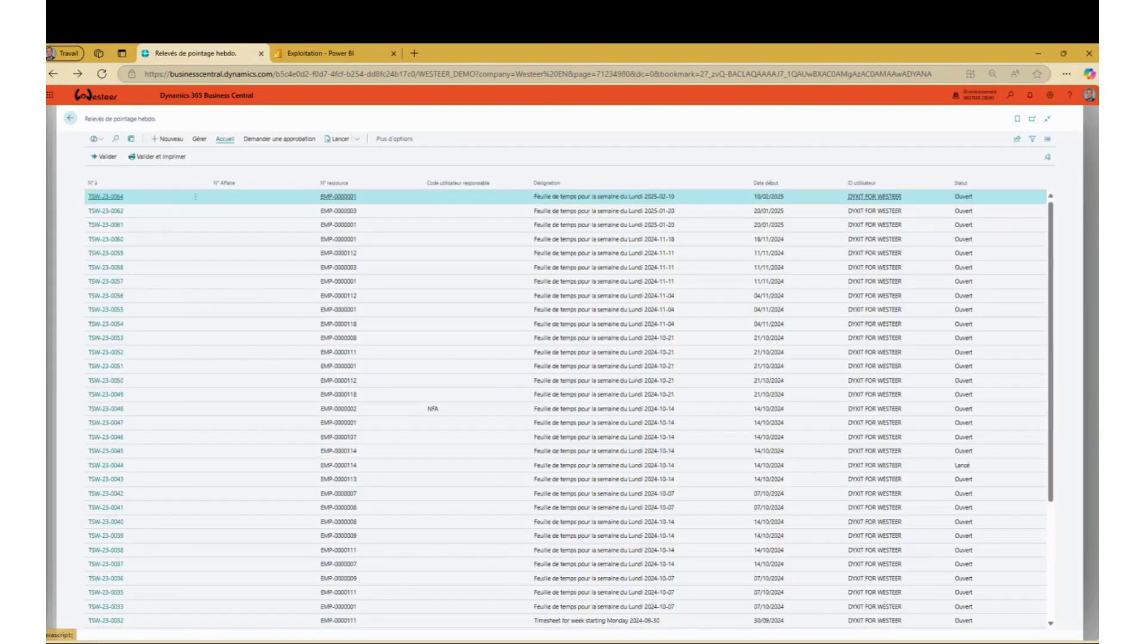
pyautogui.click(70, 118)
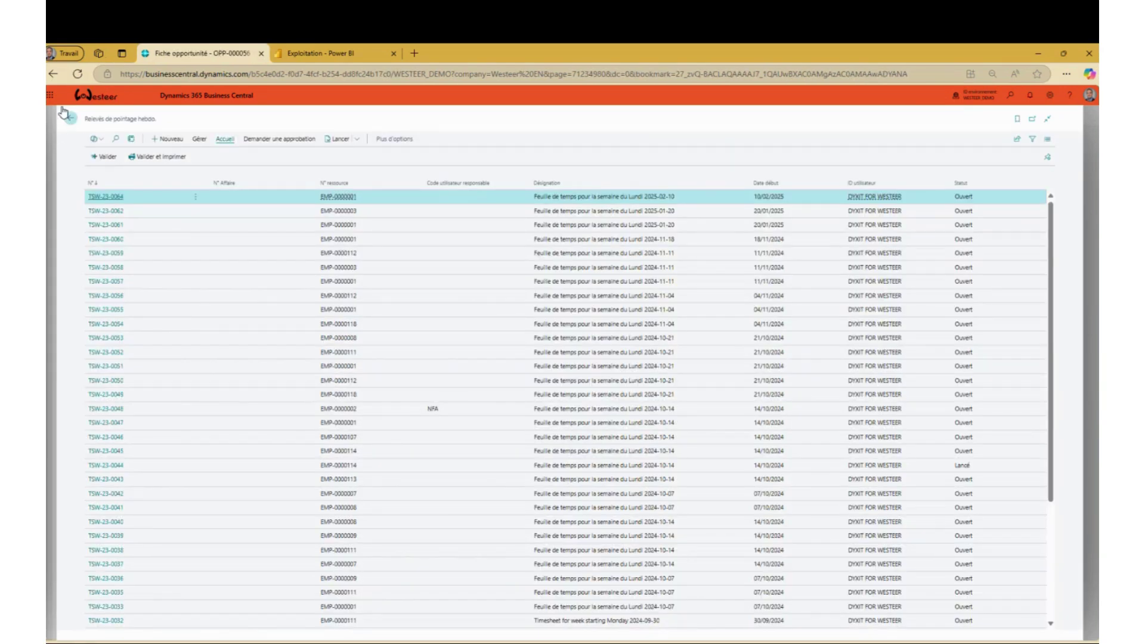
pyautogui.click(71, 119)
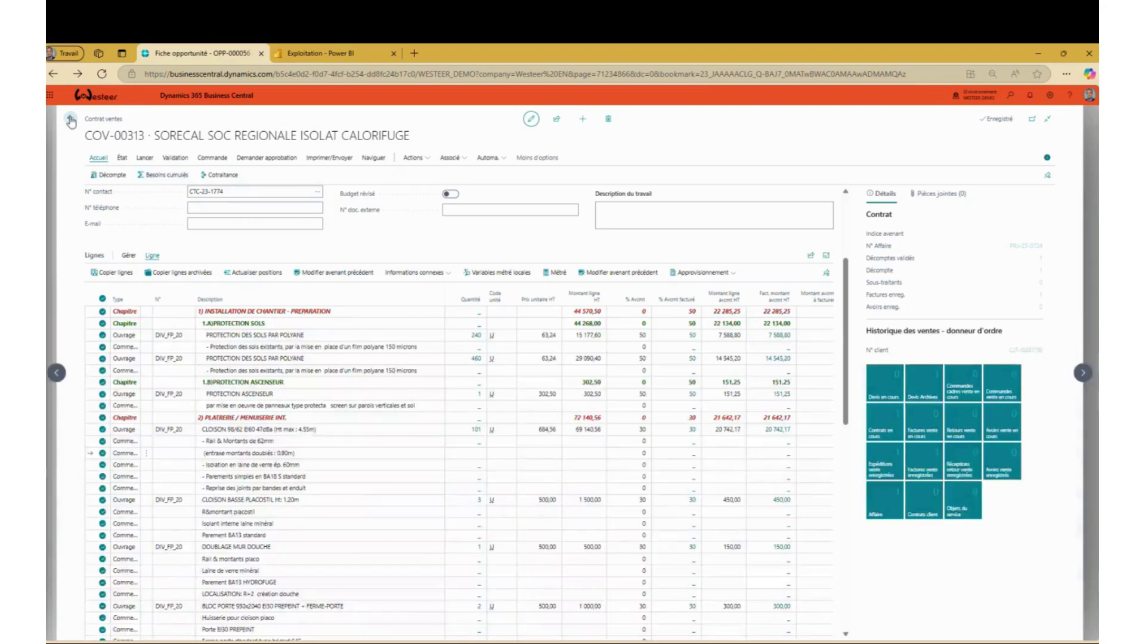
pyautogui.click(71, 120)
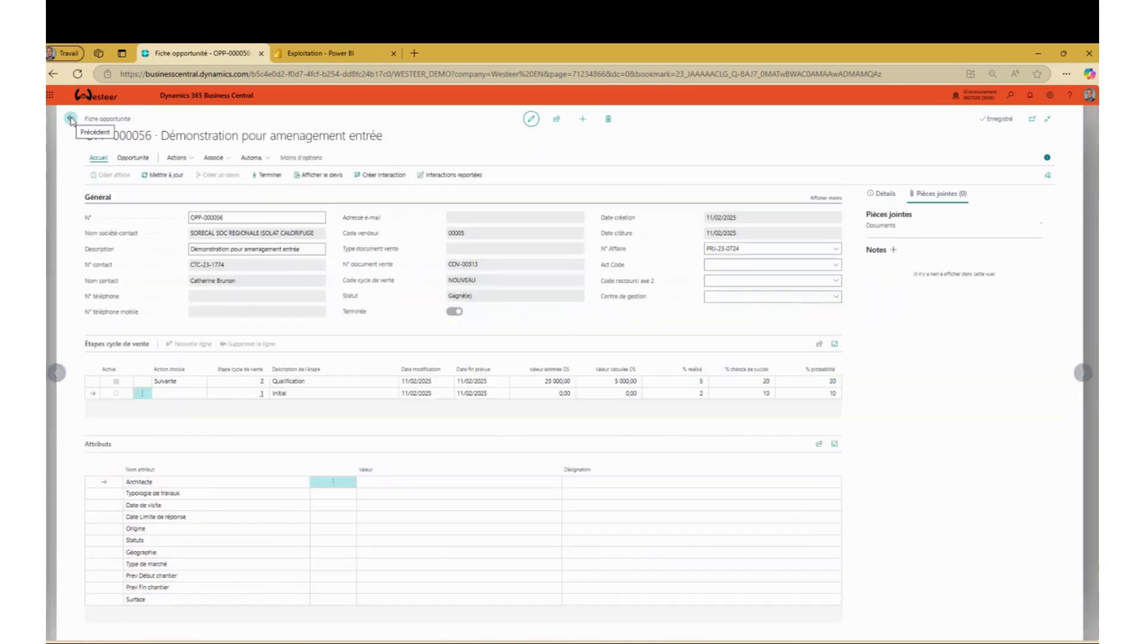
pyautogui.click(71, 120)
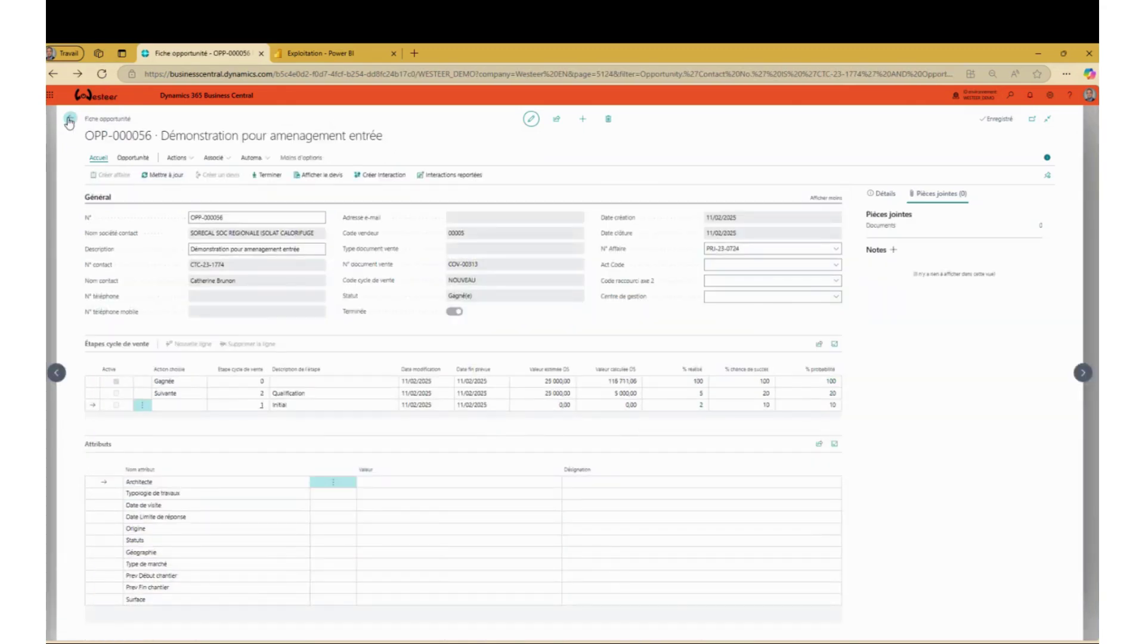
pyautogui.click(70, 121)
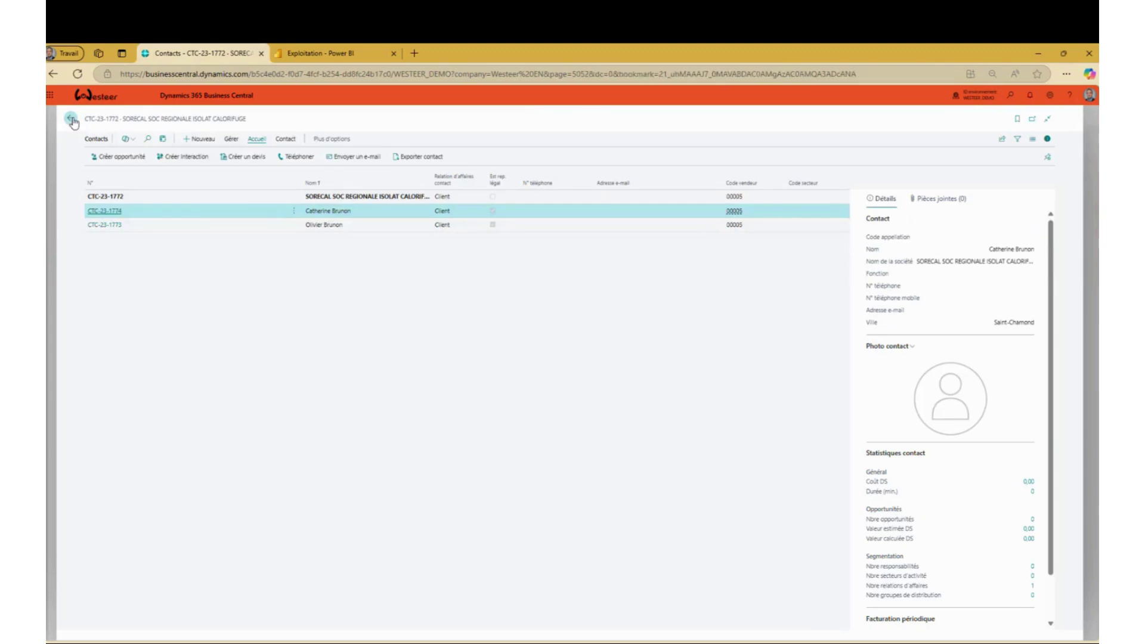
pyautogui.click(71, 120)
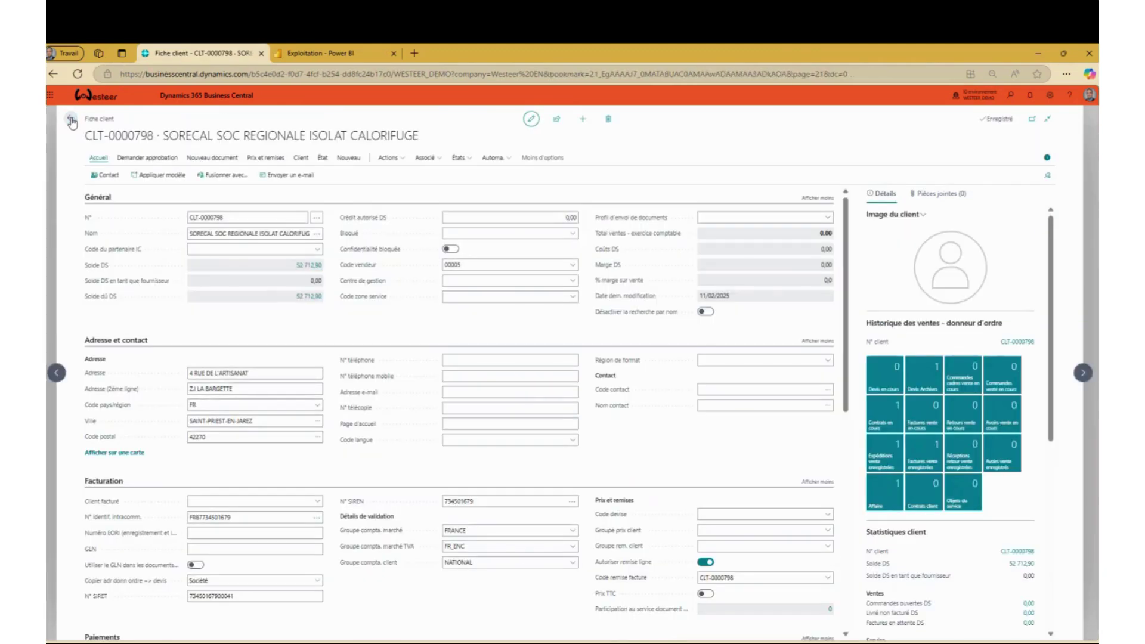
pyautogui.click(71, 121)
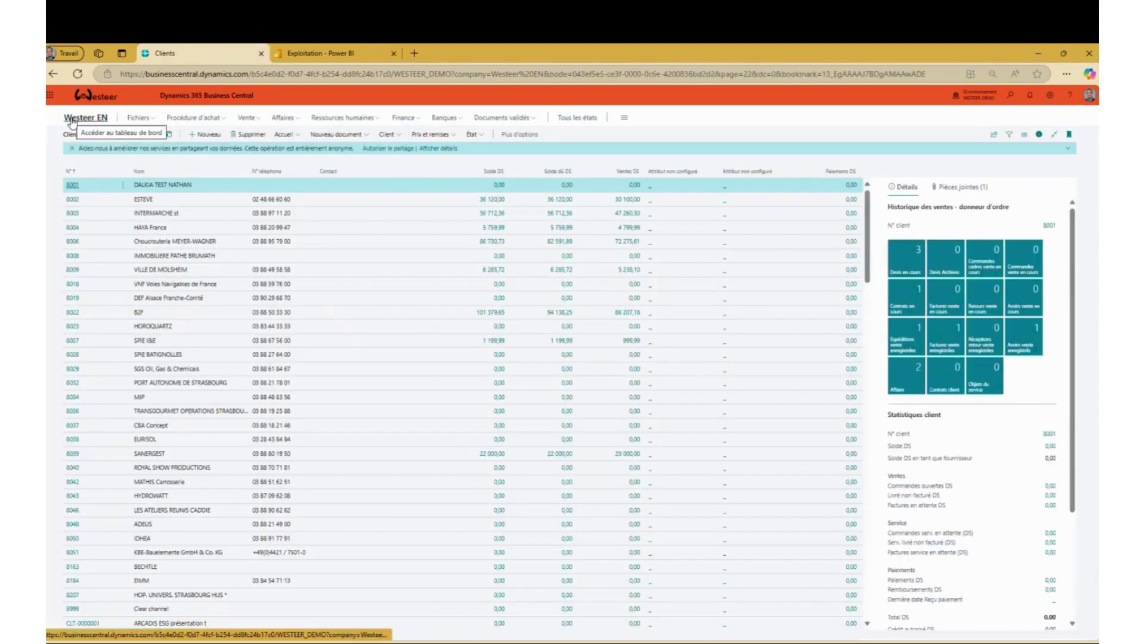
# - In the posted sales invoices, generate a Copilot analysis: "Peux-tu me donner la liste des clients ayant des montants ouverts dont la date d'échéance est dépassées ?"
pyautogui.click(503, 121)
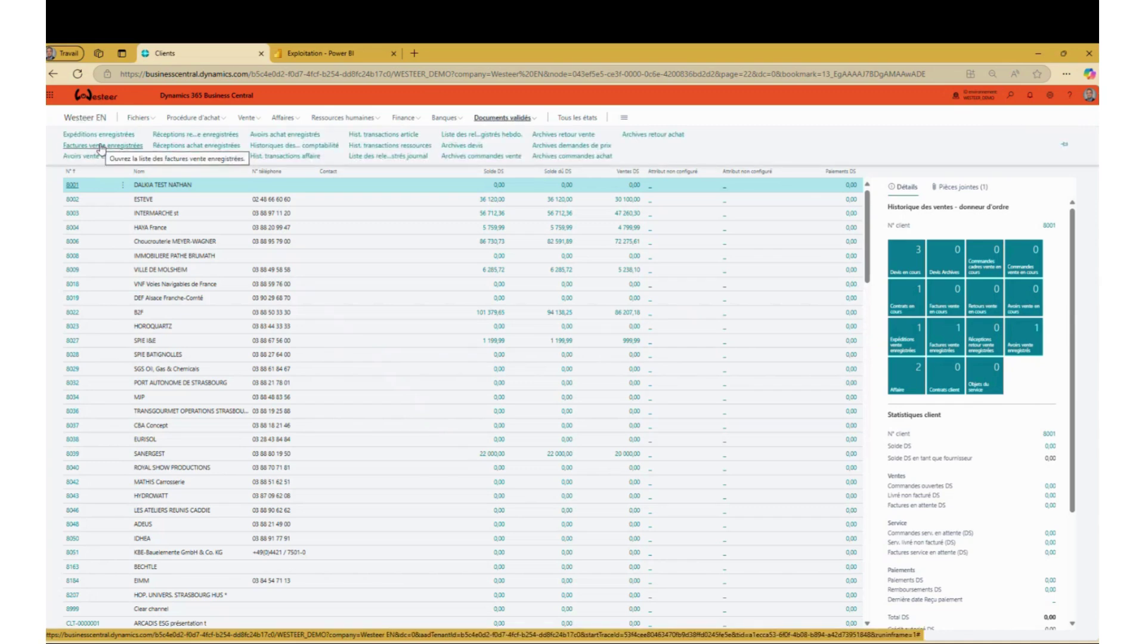
pyautogui.click(99, 150)
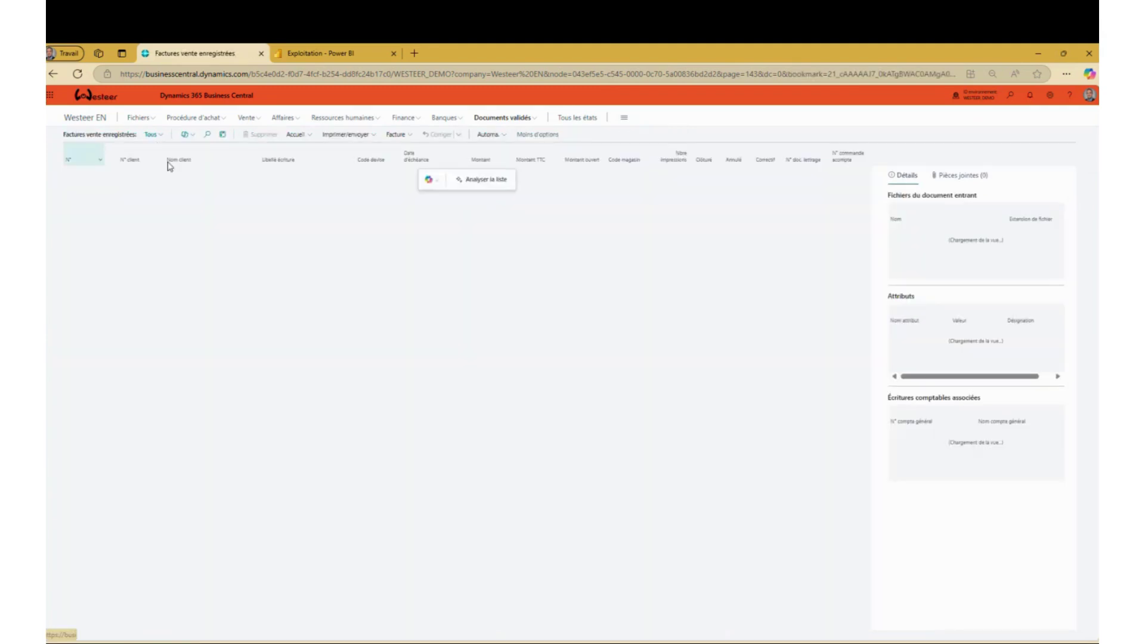
pyautogui.click(185, 138)
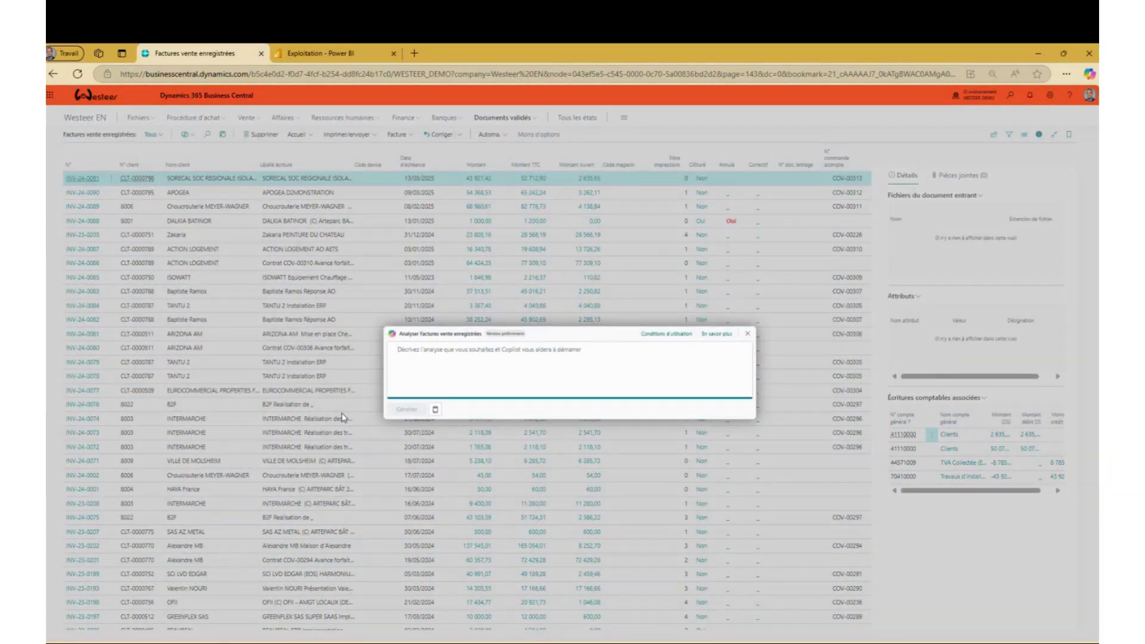
pyautogui.click(498, 361)
pyautogui.write("Peux-tu me donner la liste des clients ayant des montants ouverts dont la date d'échéance est dépassées ?")
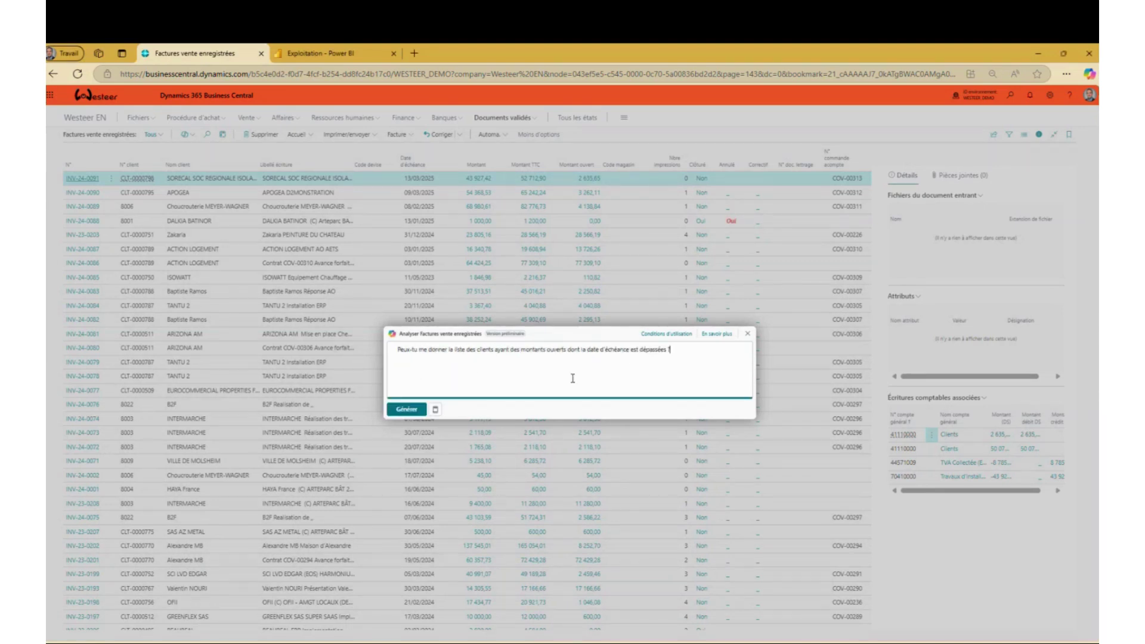
pyautogui.click(407, 410)
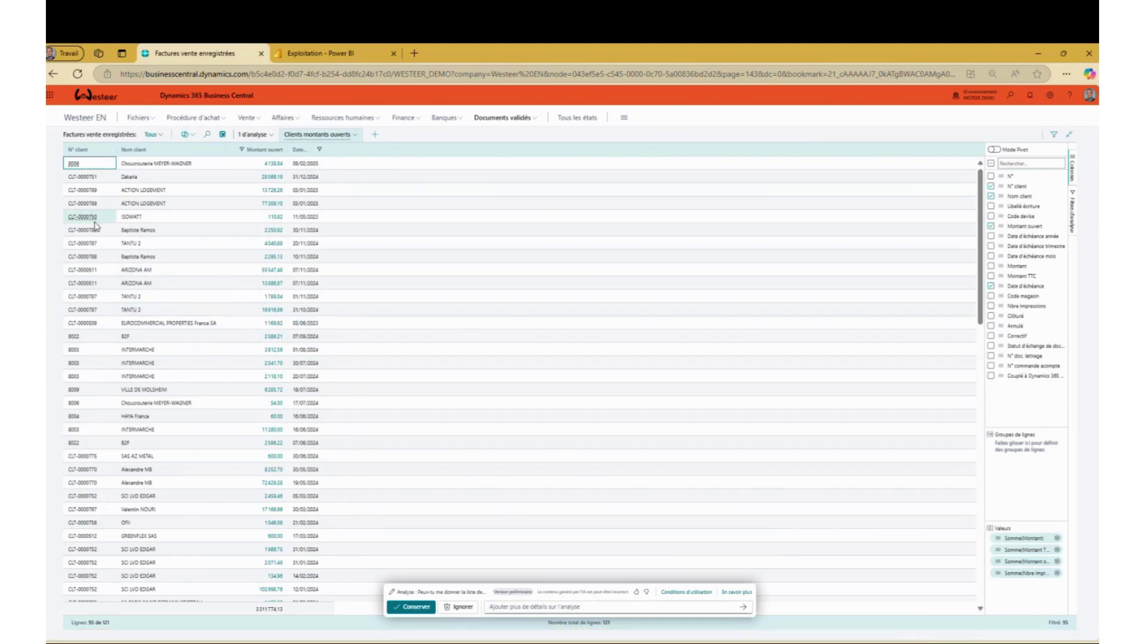
# - Refine the Copilot analysis with "regrouper par client" and sort the client groups by summed open amount, largest first
pyautogui.click(539, 609)
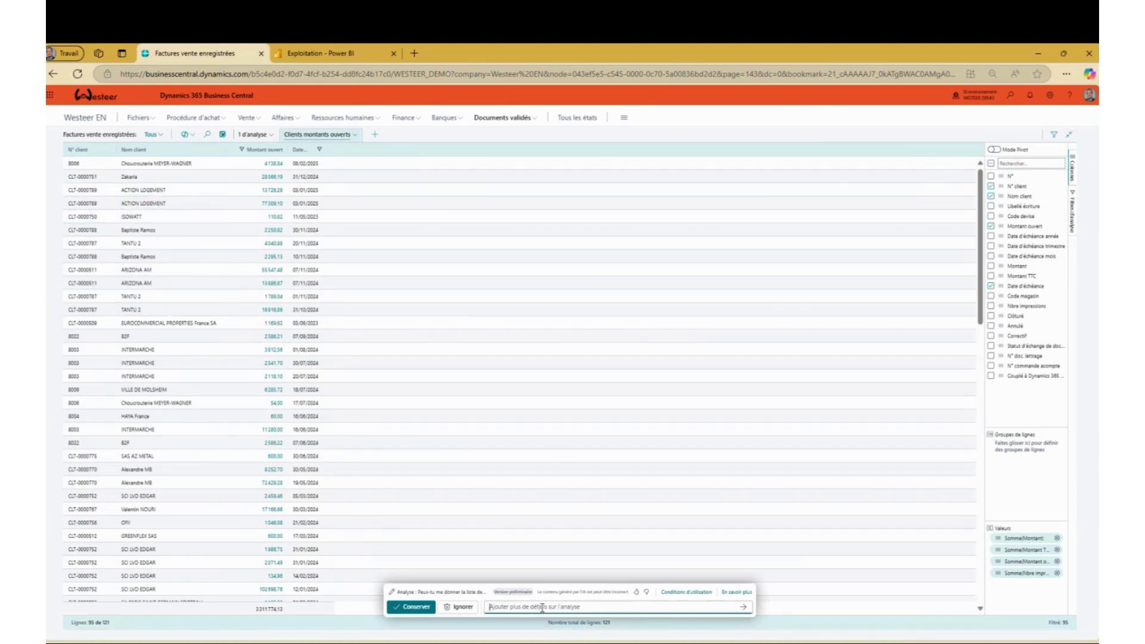
pyautogui.write('regrouper par client')
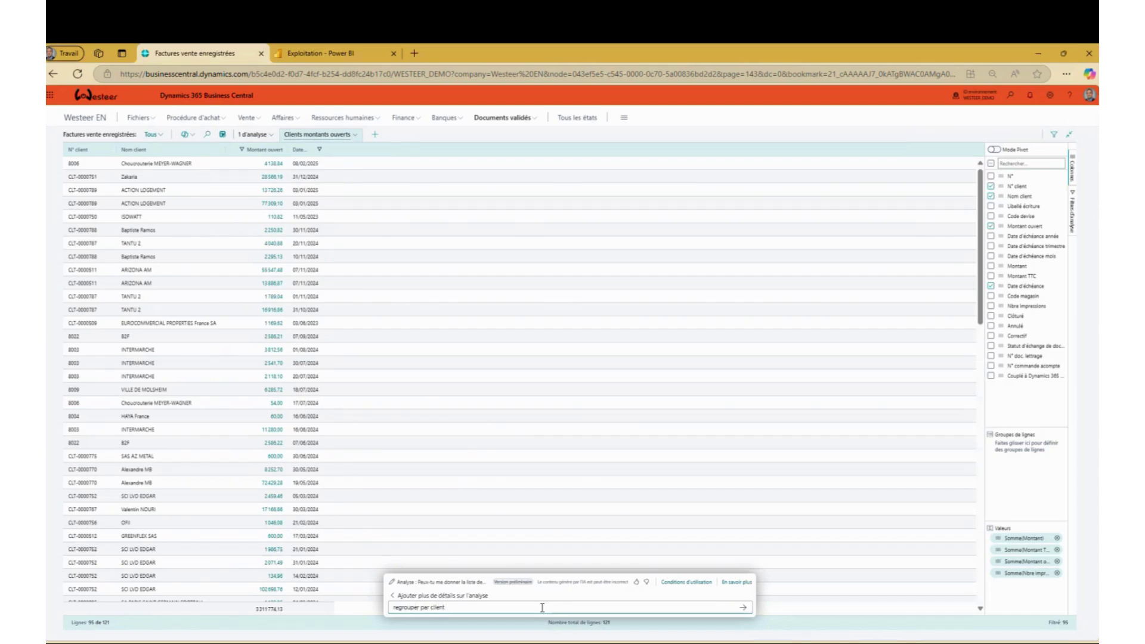
pyautogui.click(743, 607)
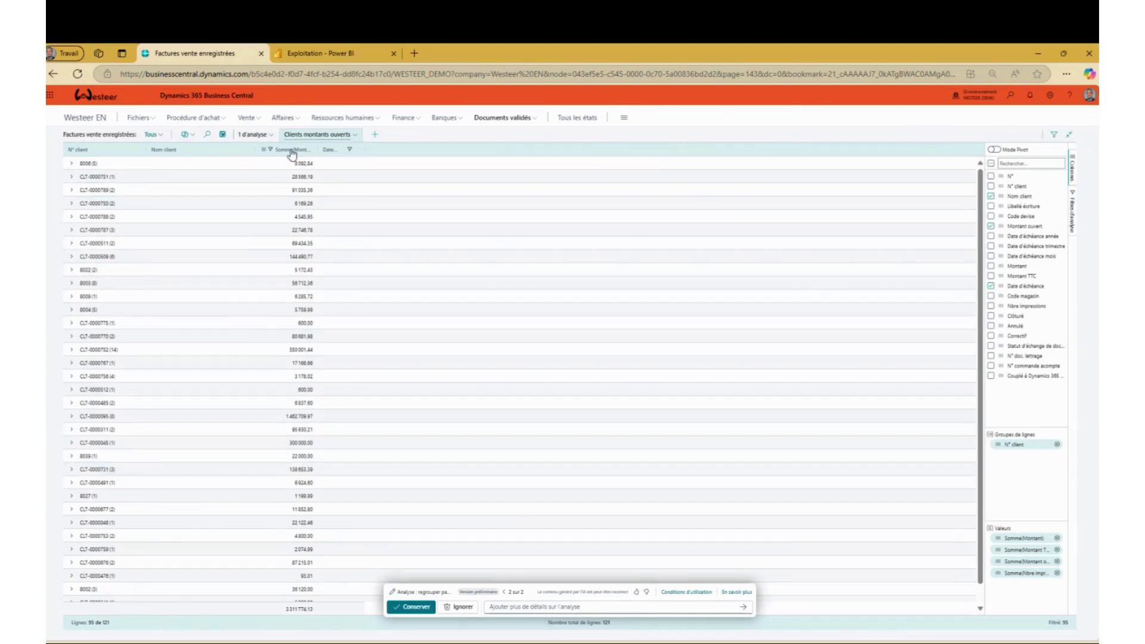
pyautogui.click(290, 150)
pyautogui.click(290, 151)
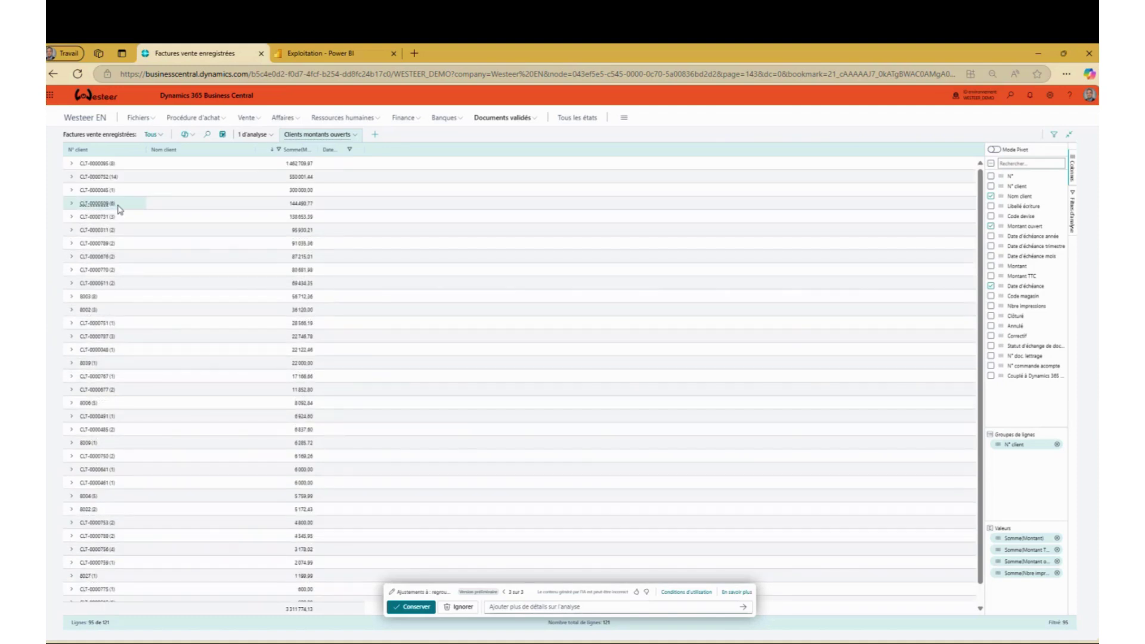
# - Check the copy and export options for an analysis row, and expand the client group with the largest open amount
pyautogui.rightClick(228, 309)
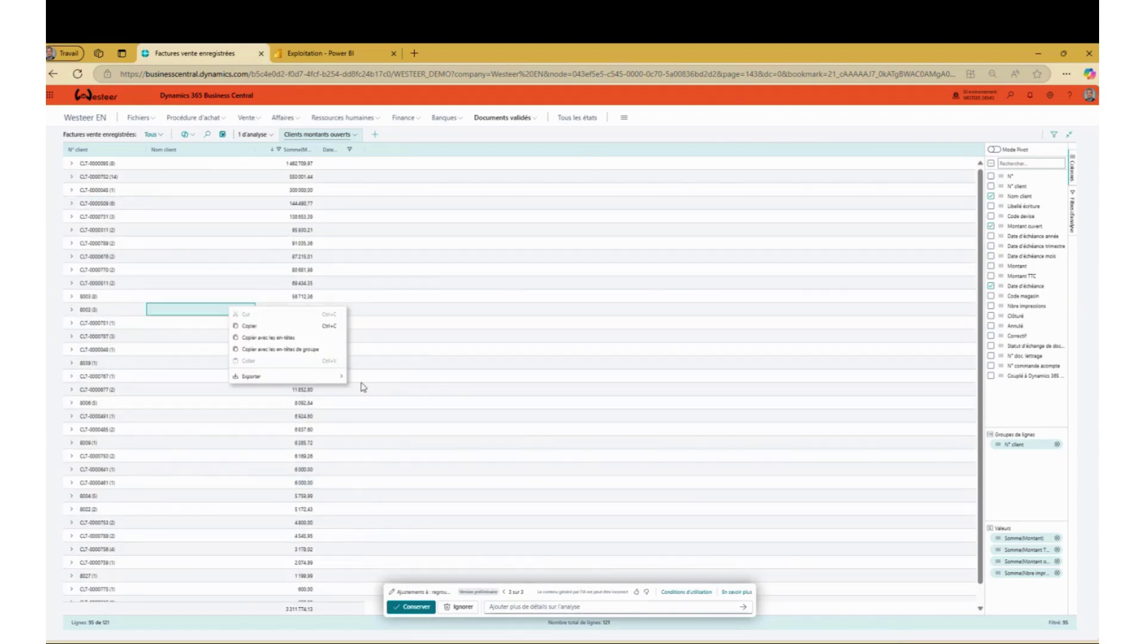
pyautogui.moveTo(328, 379)
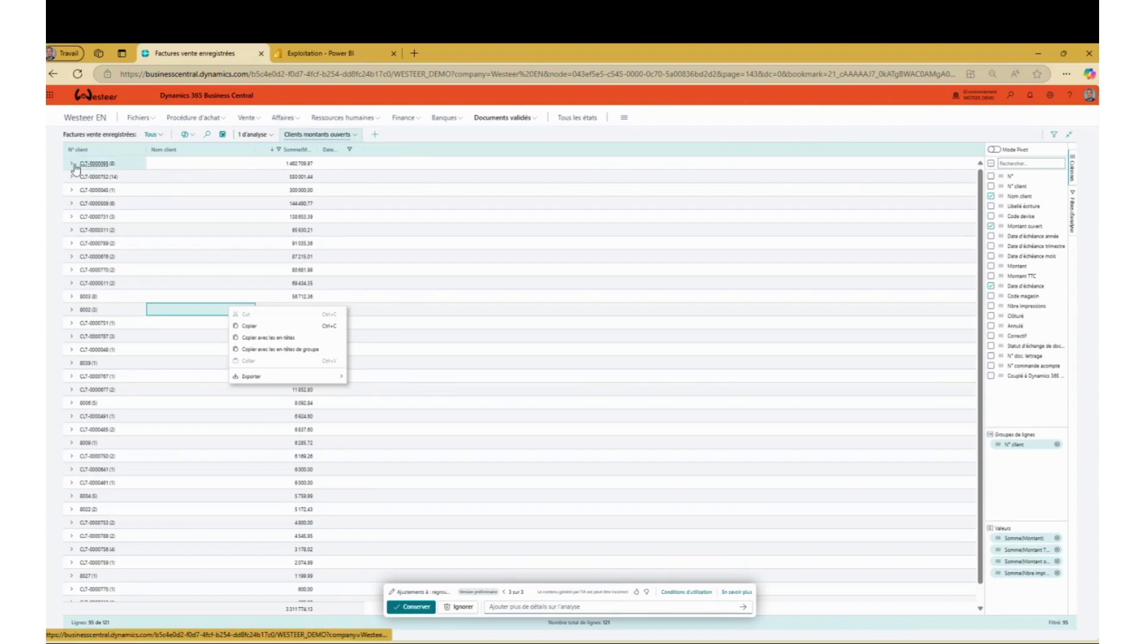
pyautogui.click(74, 167)
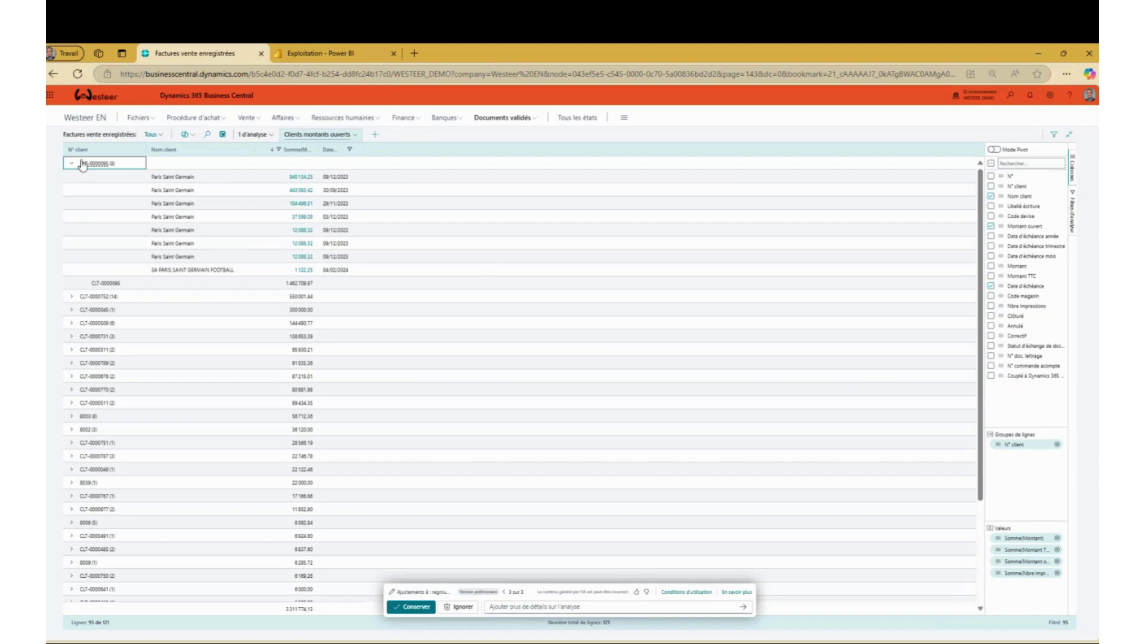
# - Return to the home page and open the Analyse affaire list to view the projects' cost, margin and time figures
pyautogui.click(93, 119)
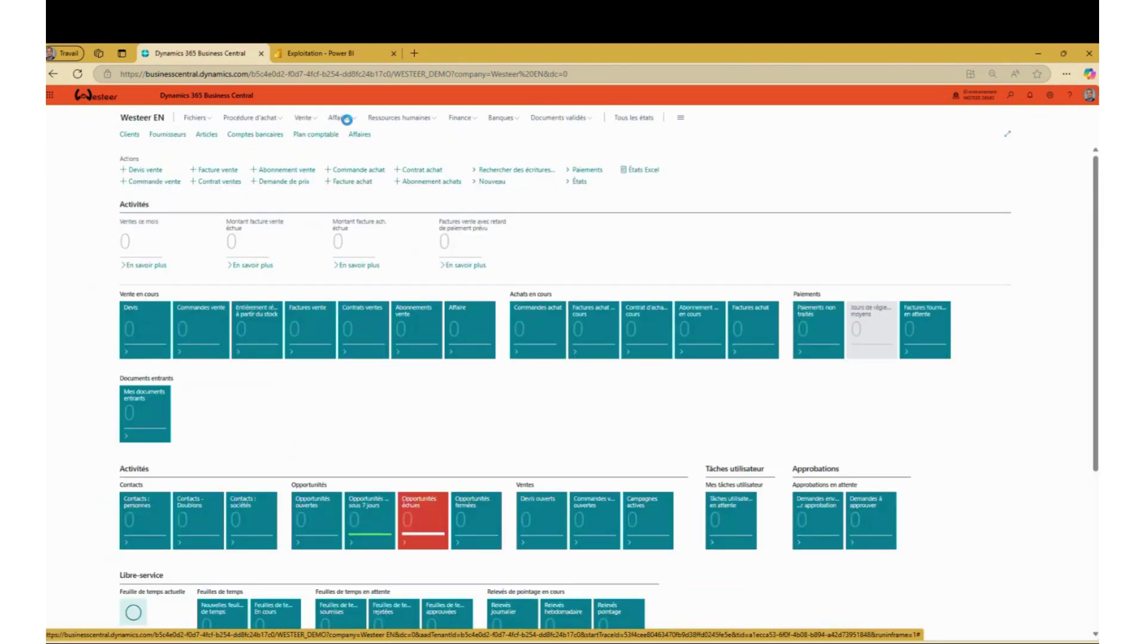
pyautogui.click(350, 119)
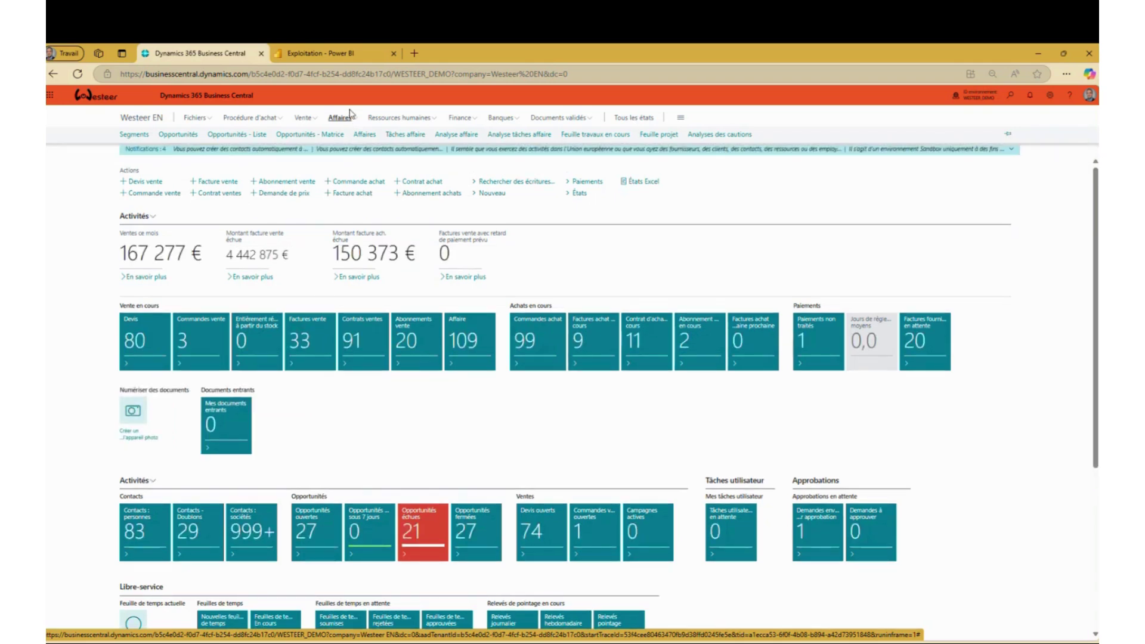
pyautogui.click(443, 140)
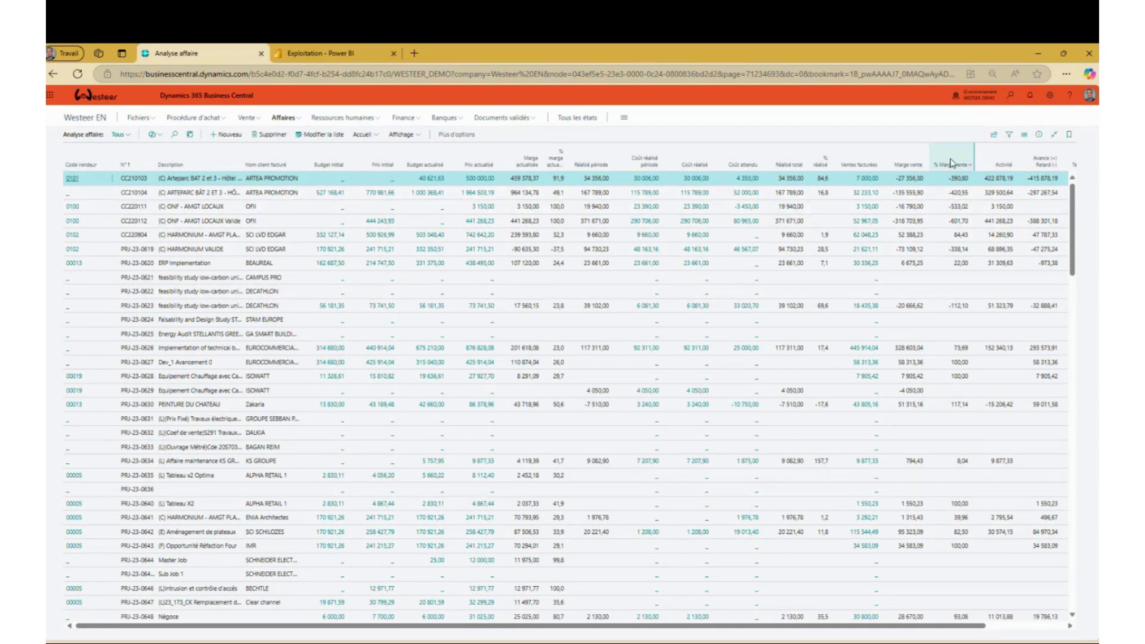
pyautogui.moveTo(712, 626); pyautogui.dragTo(792, 626)
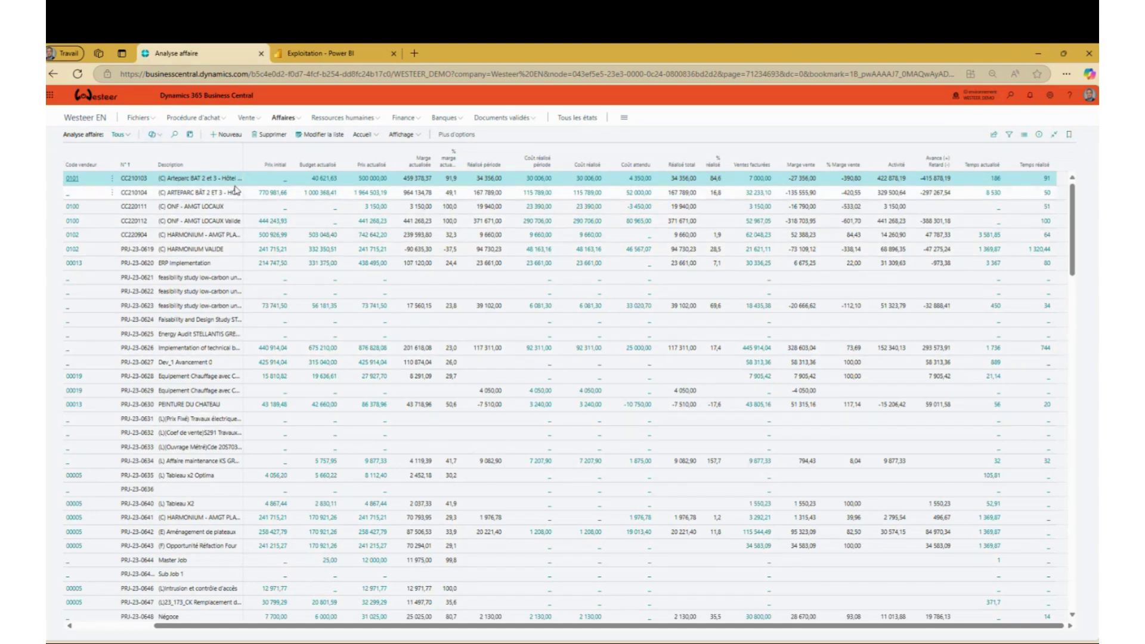
# - Generate a Copilot analysis of the projects with "Peux tu me regrouper les affaires par code vendeur puis par client ?"
pyautogui.click(153, 134)
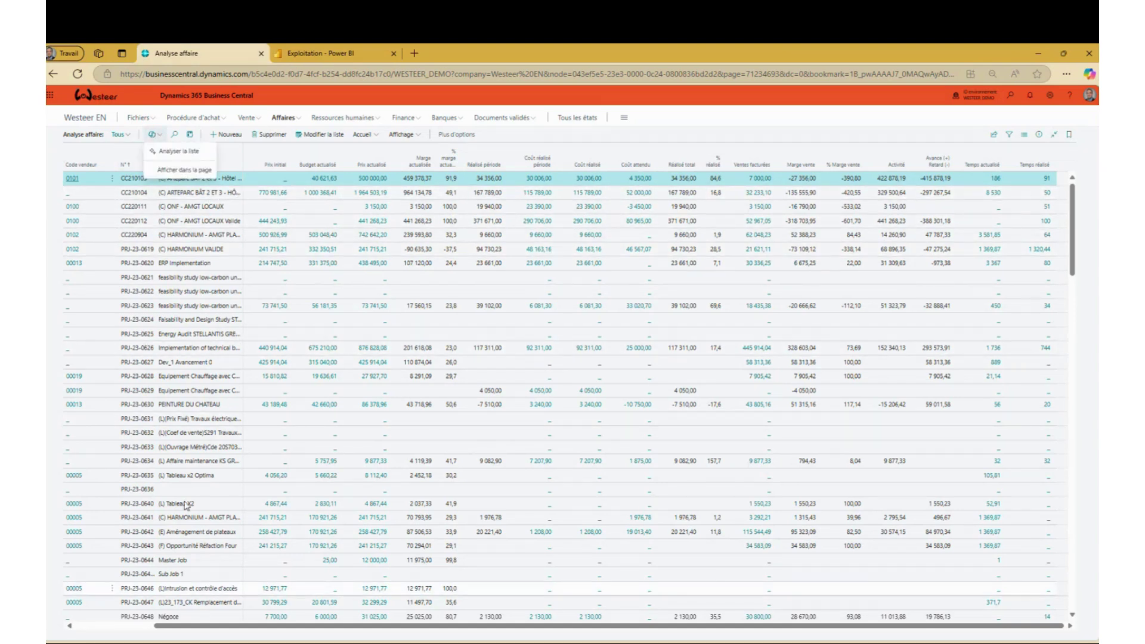
pyautogui.click(170, 154)
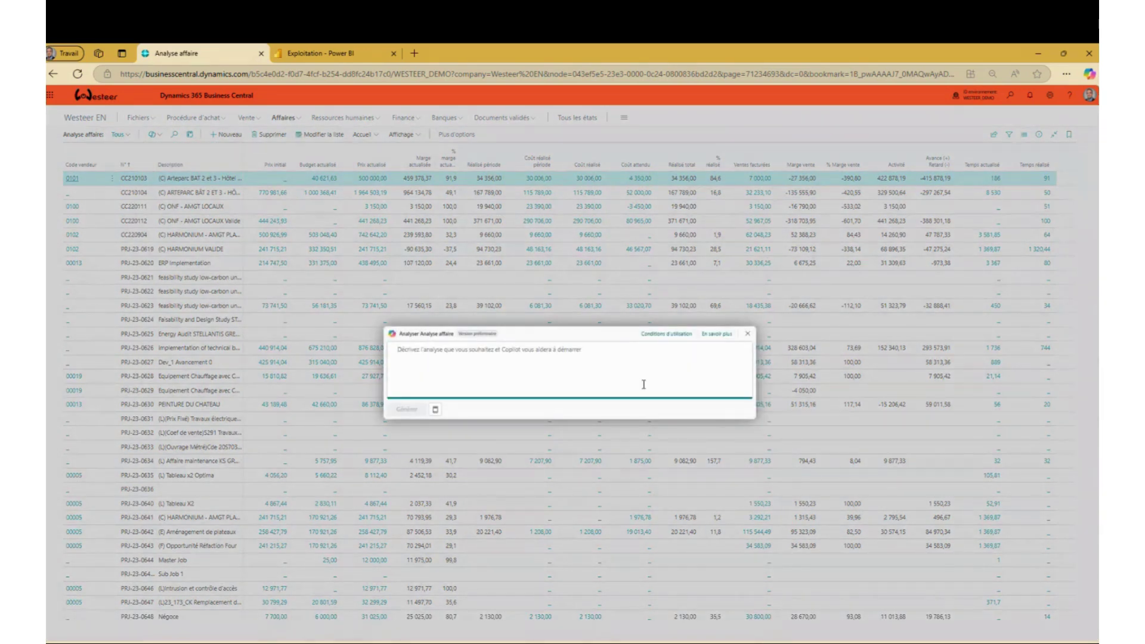
pyautogui.write('Peux tu úe')
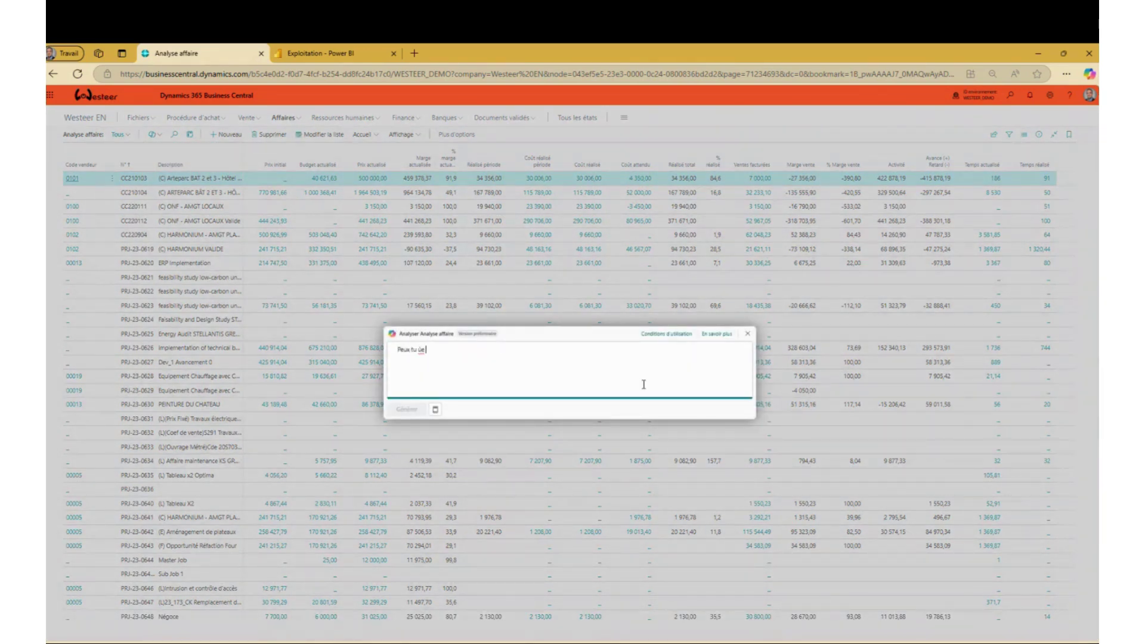
pyautogui.press('BackSpace')
pyautogui.press('BackSpace')
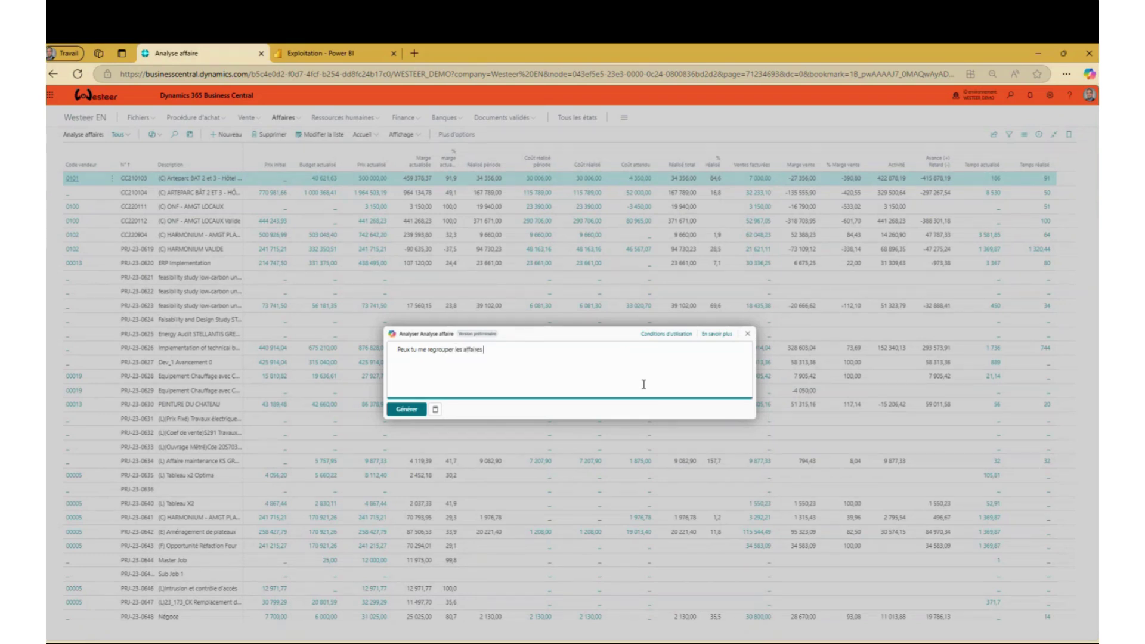
pyautogui.write('par code vendeur puis par client ?')
pyautogui.click(408, 409)
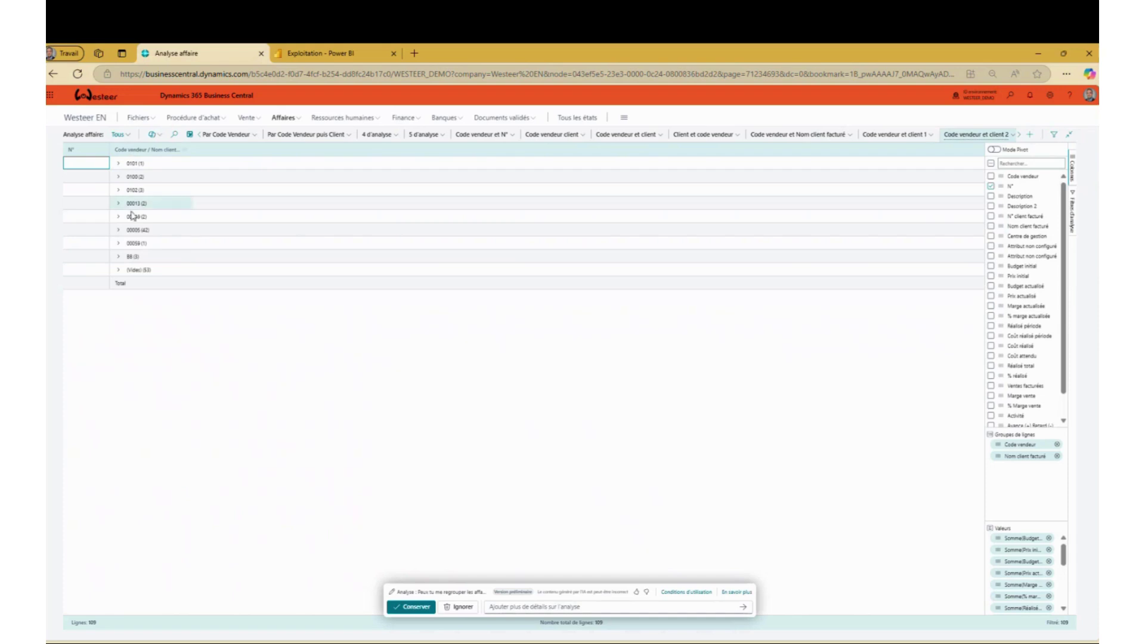
# - Expand seller group 00005 and its INTERMARCHE client, and add the Ventes facturées and Marge vente columns to the analysis
pyautogui.click(119, 230)
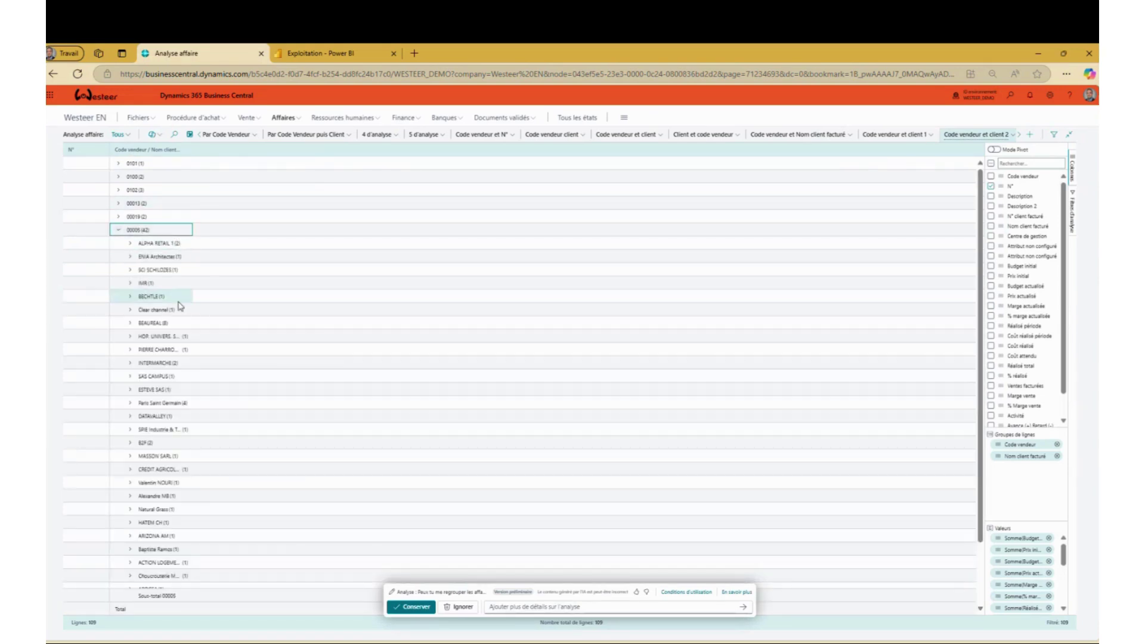
pyautogui.click(130, 362)
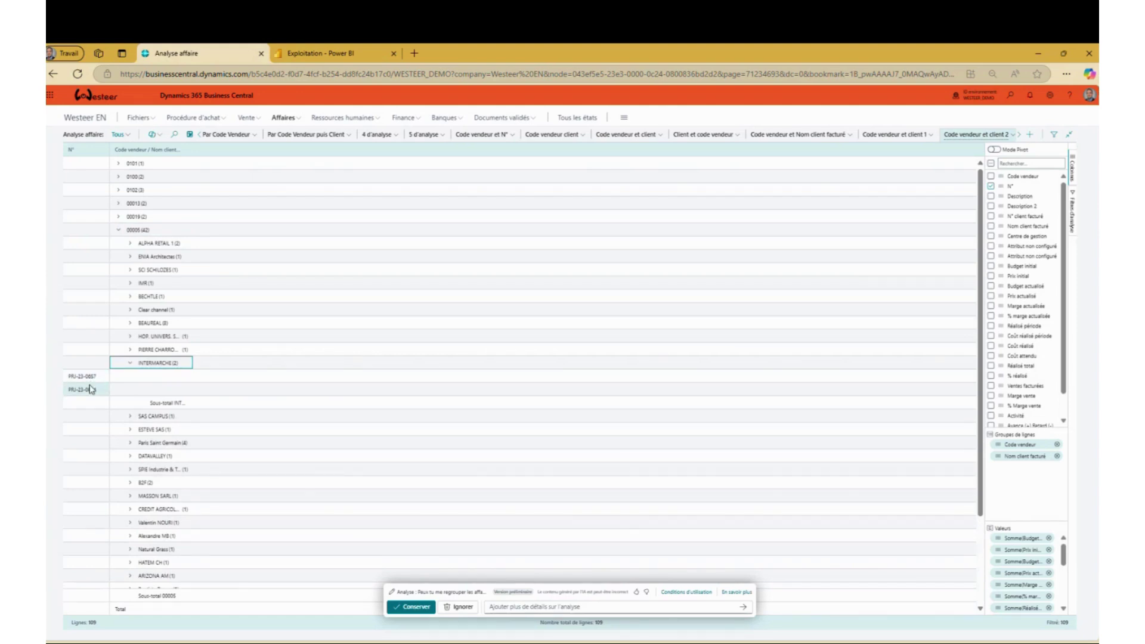
pyautogui.scroll(-1, 1016, 323)
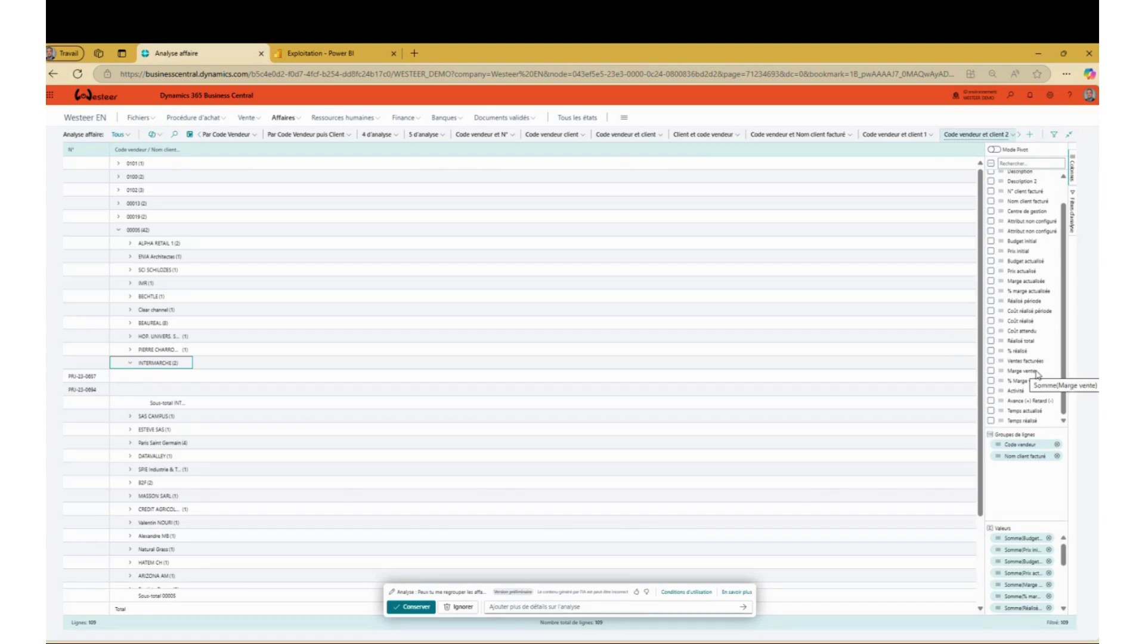
pyautogui.click(991, 362)
pyautogui.click(992, 371)
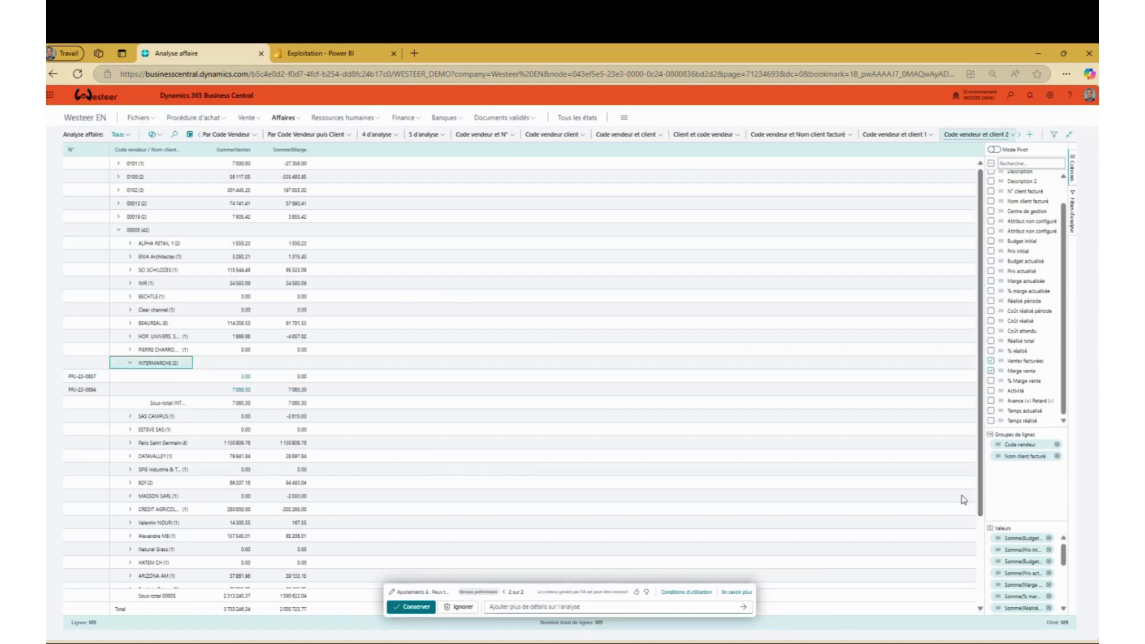